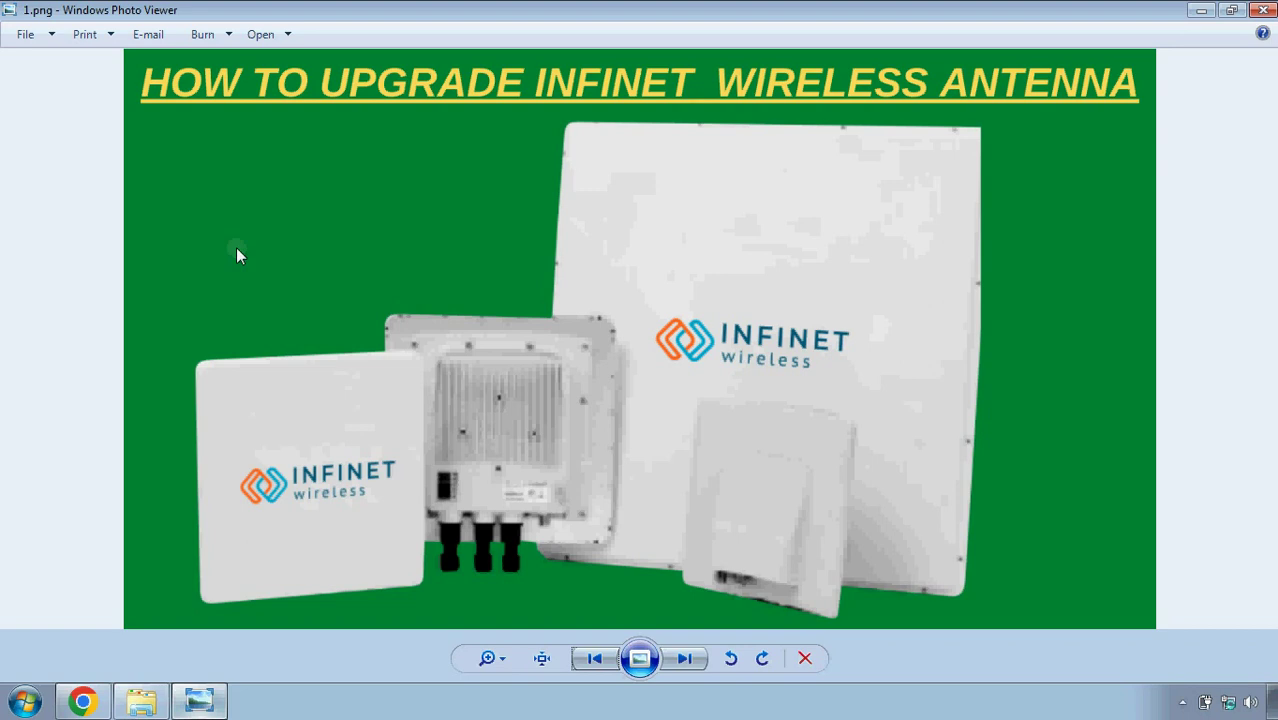
Step: Advance from 1.png to 2.JPG, the PC, PoE adapter and antenna wiring diagram
key(Right)
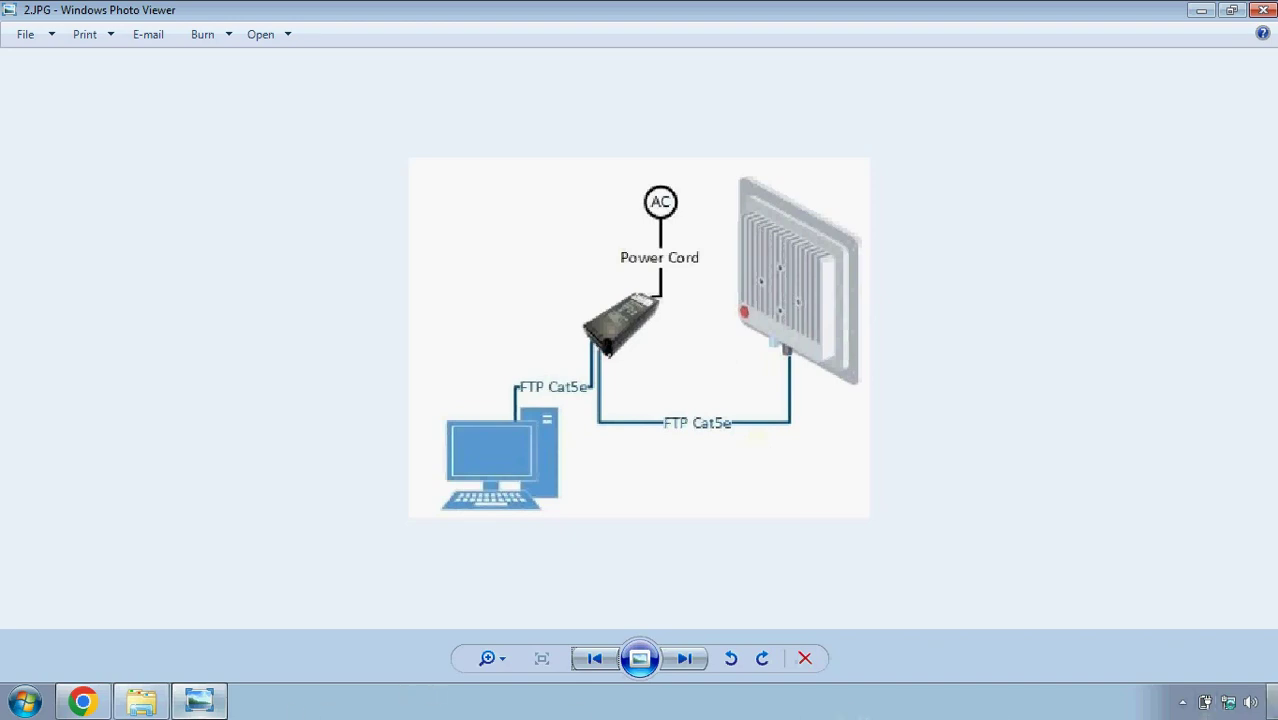
Step: Open the IPv4 properties of Local Area Connection via Network and Sharing Center's adapter settings
click(196, 703)
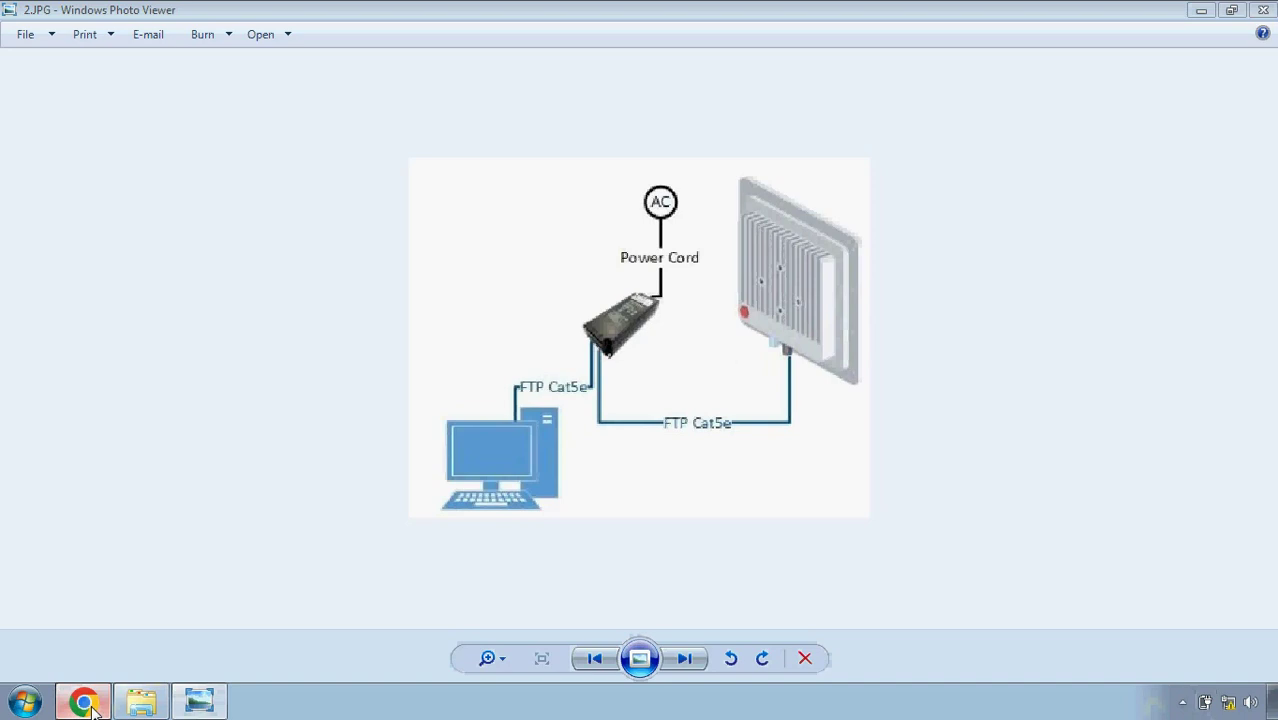
right_click(1229, 704)
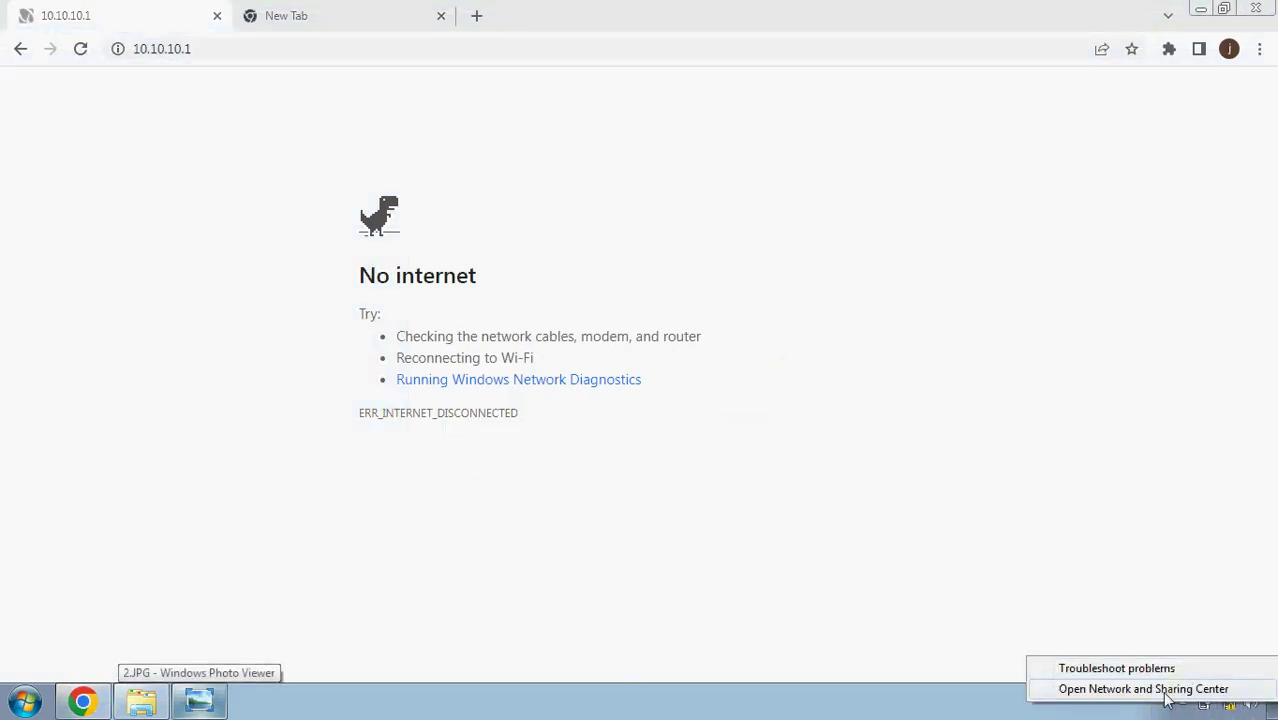
click(1165, 692)
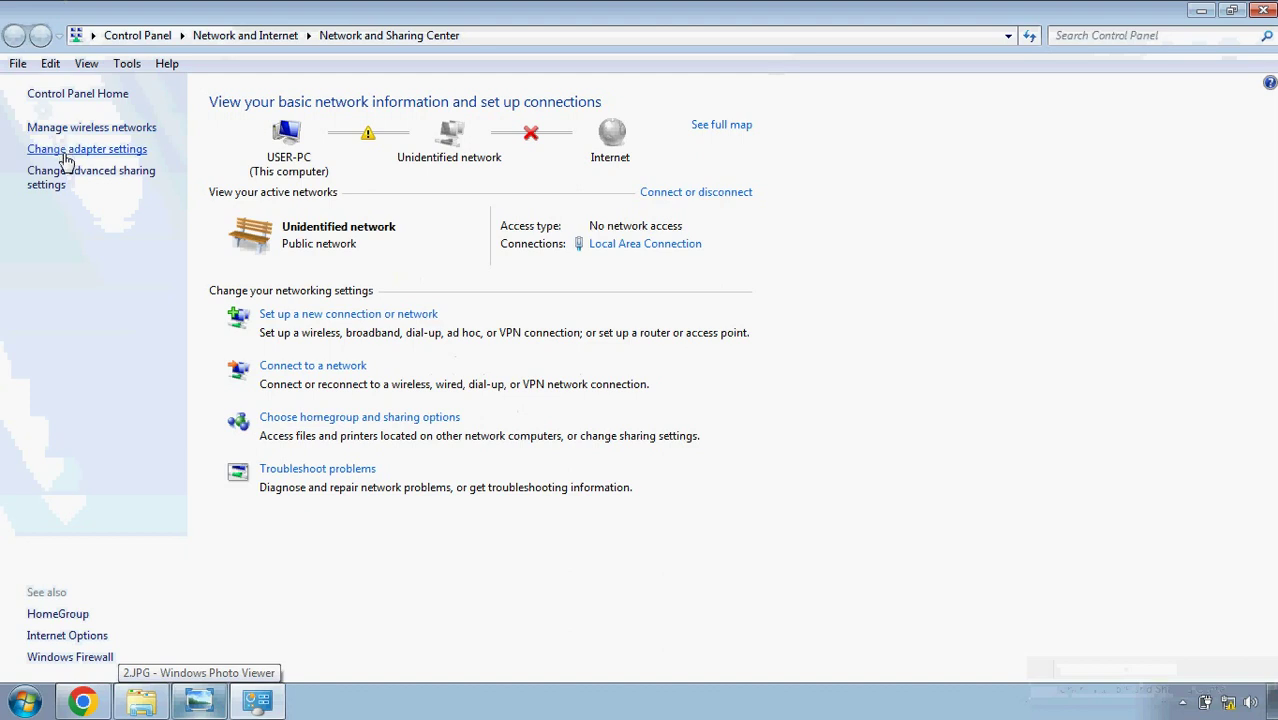
click(64, 149)
double_click(104, 145)
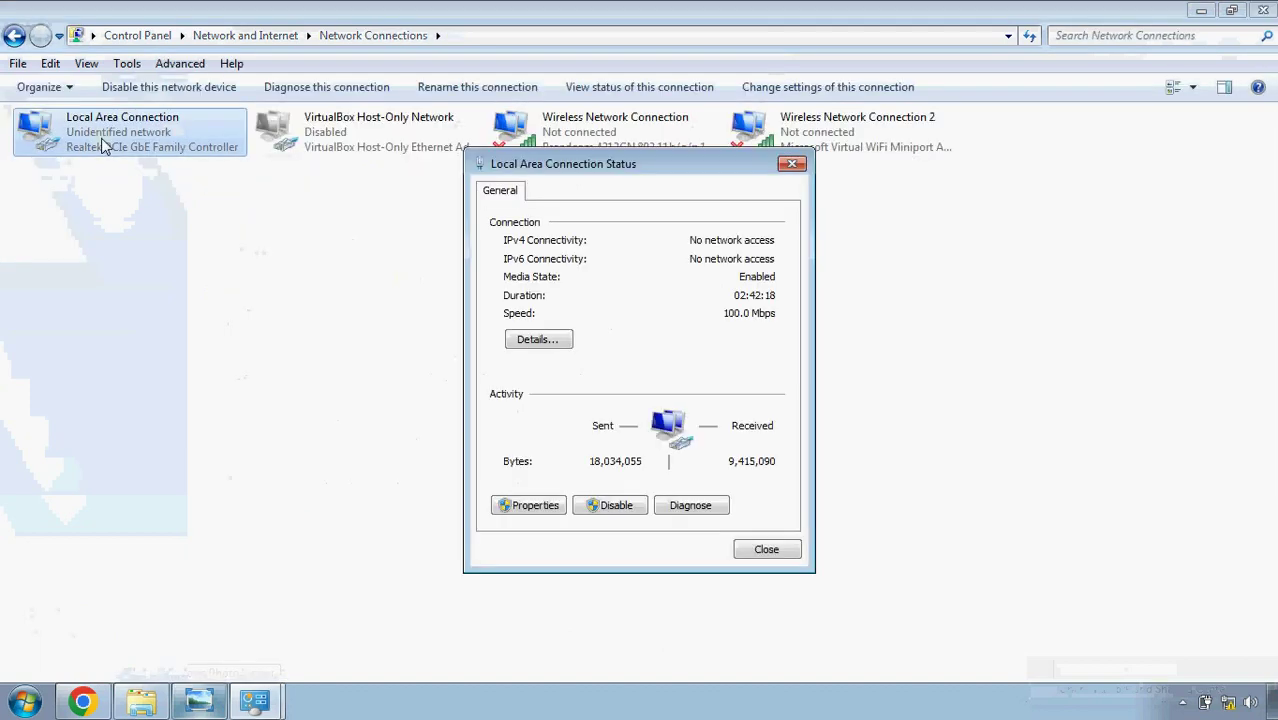
click(545, 512)
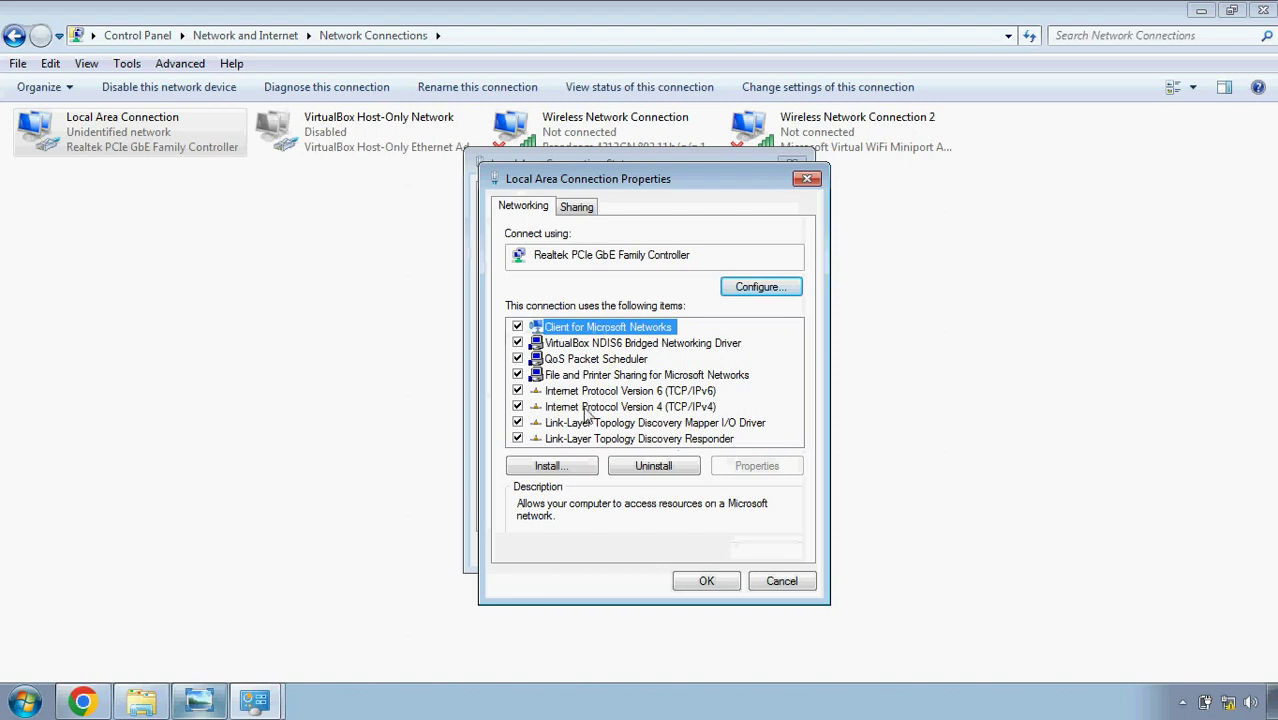
double_click(704, 407)
Step: Set static IP 10.10.10.30 with subnet mask 255.255.255.0 and confirm both dialogs
drag(700, 258, 664, 121)
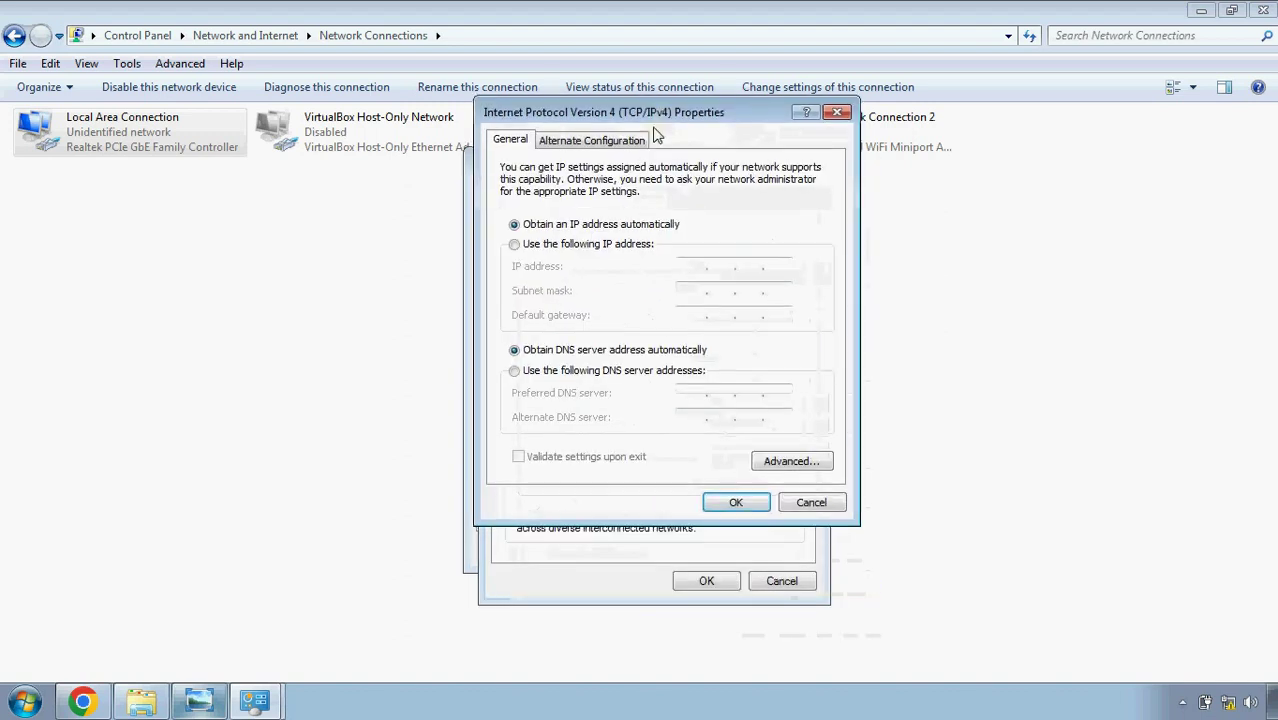
click(518, 246)
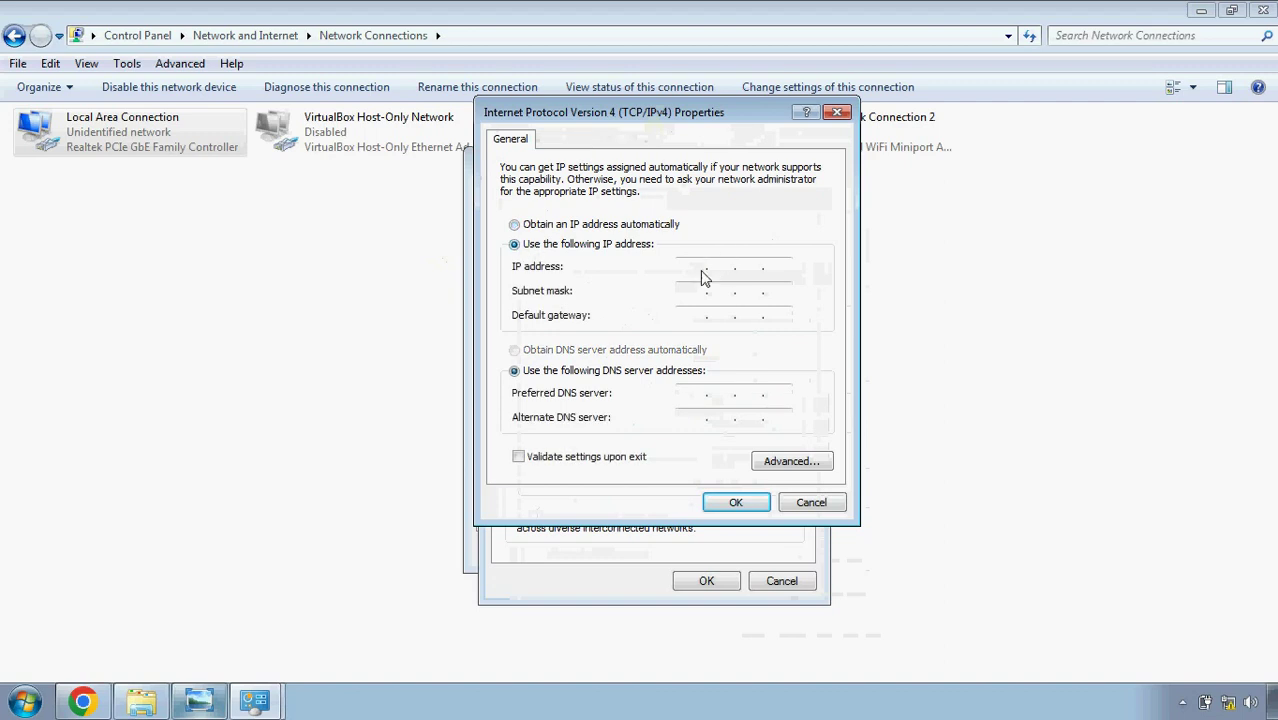
click(698, 277)
text(10)
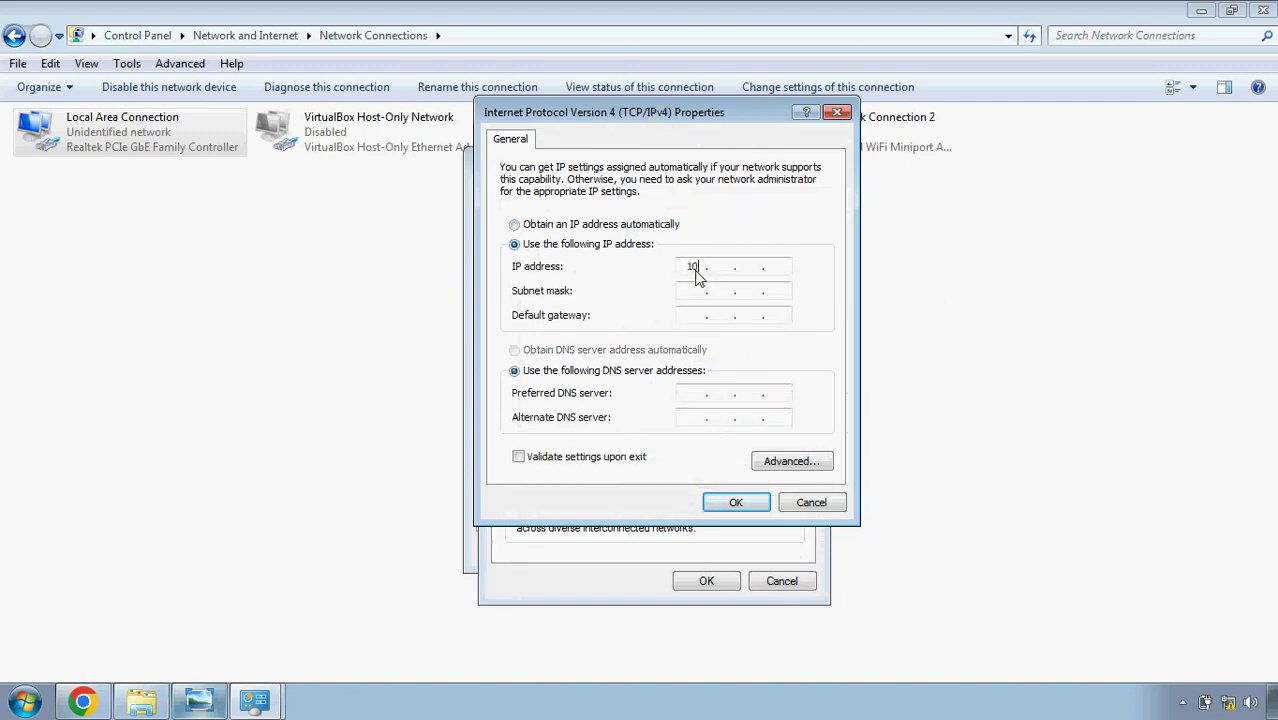
text(.10.1)
text(0.30)
click(687, 296)
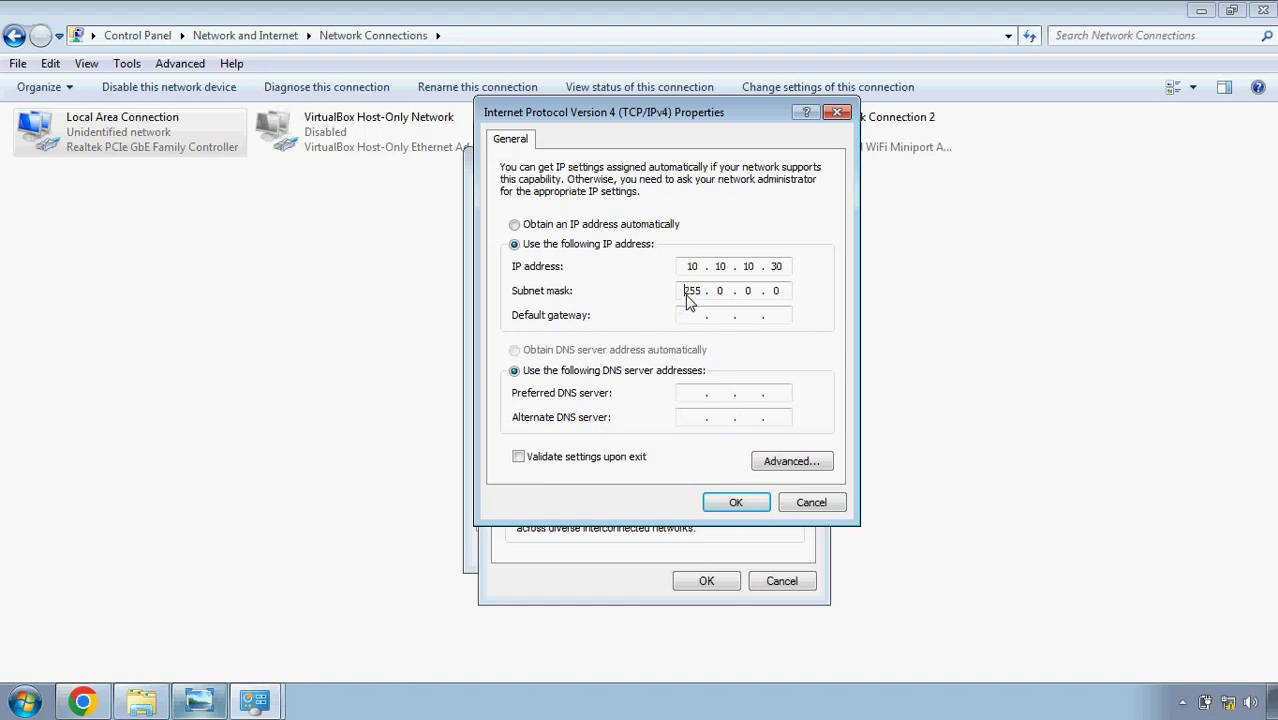
key(BackSpace)
text(255 . 255 . 255)
click(735, 503)
click(707, 583)
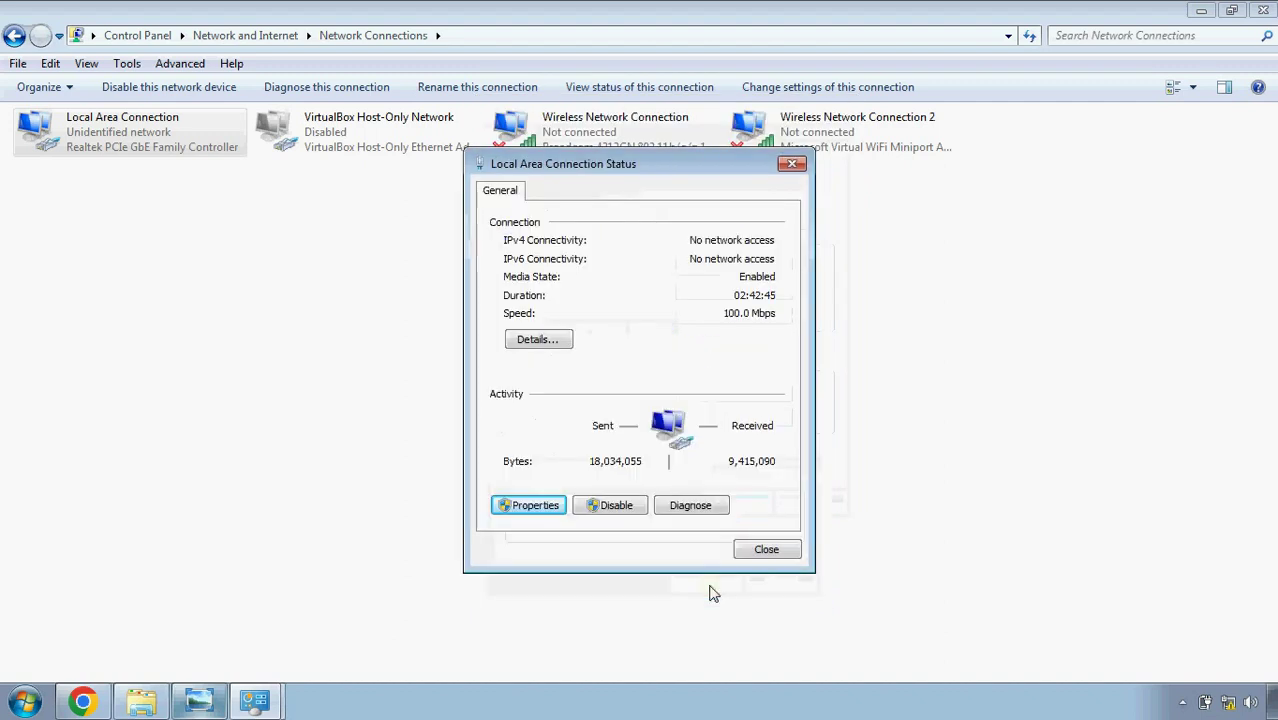
Step: Close the connection status and browse Chrome to the antenna at 10.10.10.1
click(766, 551)
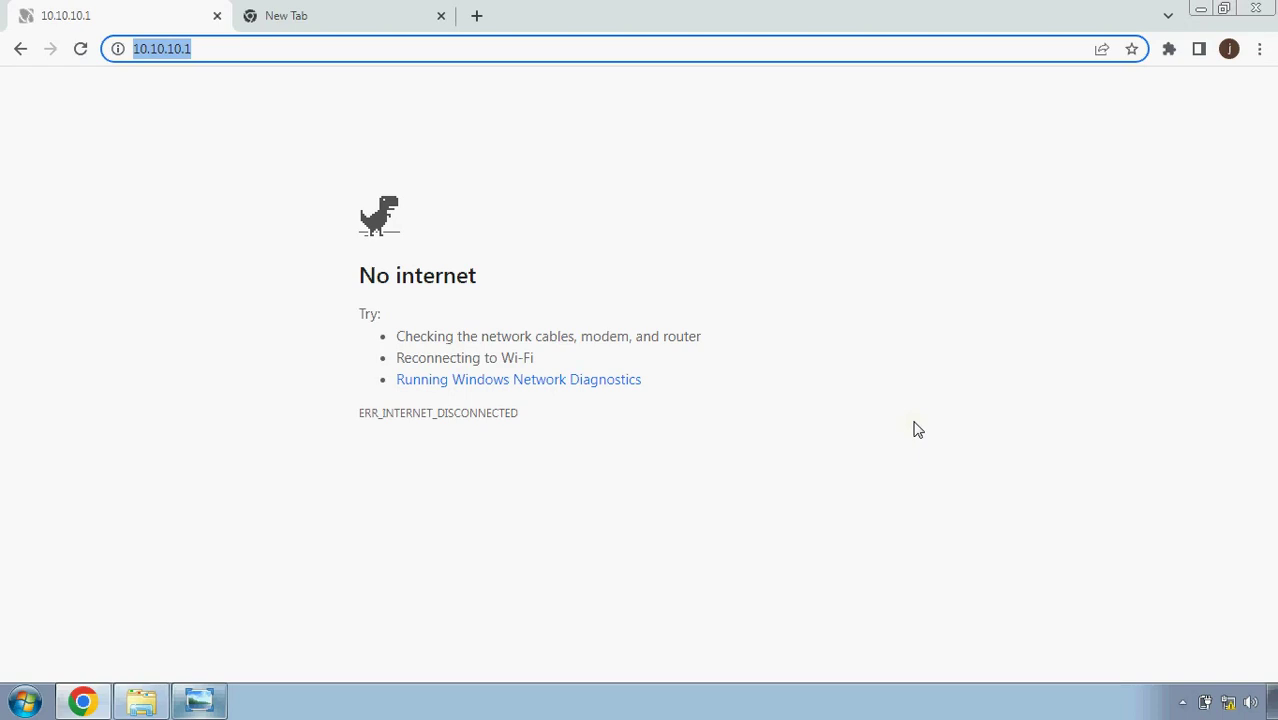
click(235, 52)
key(BackSpace)
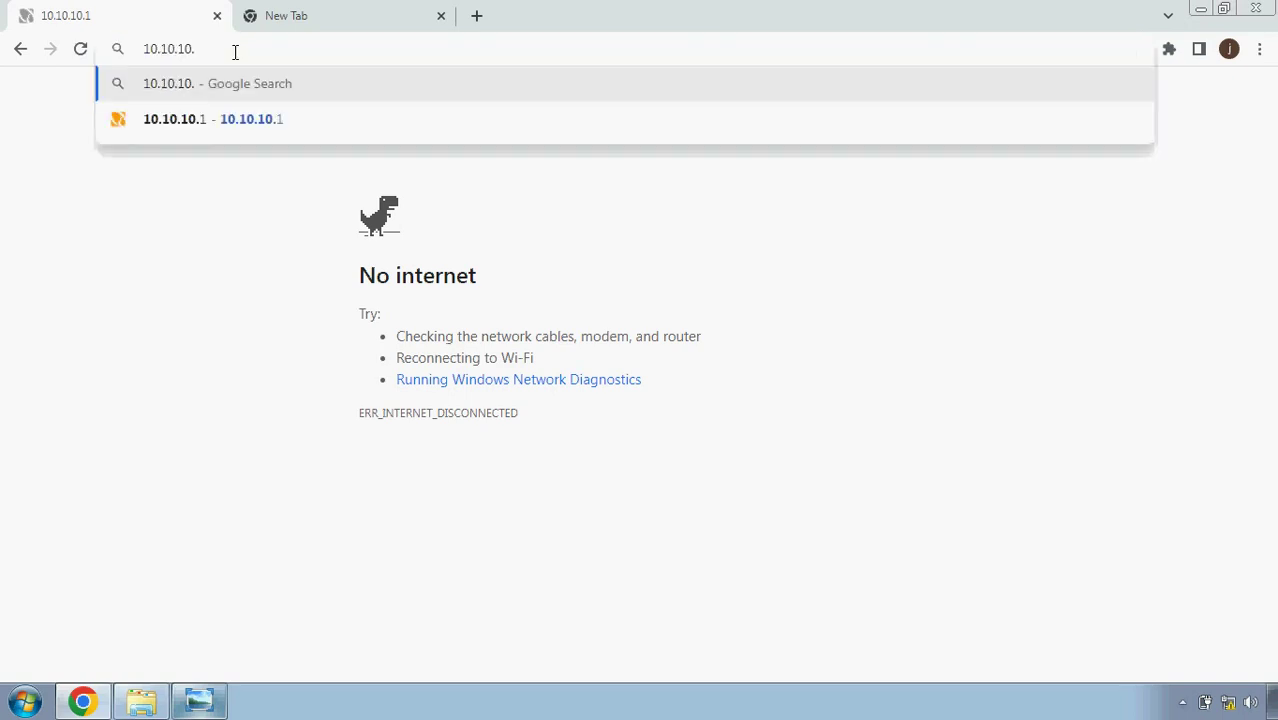
key(BackSpace)
key(BackSpace)
key(BackSpace)
key(BackSpace)
key(BackSpace)
key(BackSpace)
key(BackSpace)
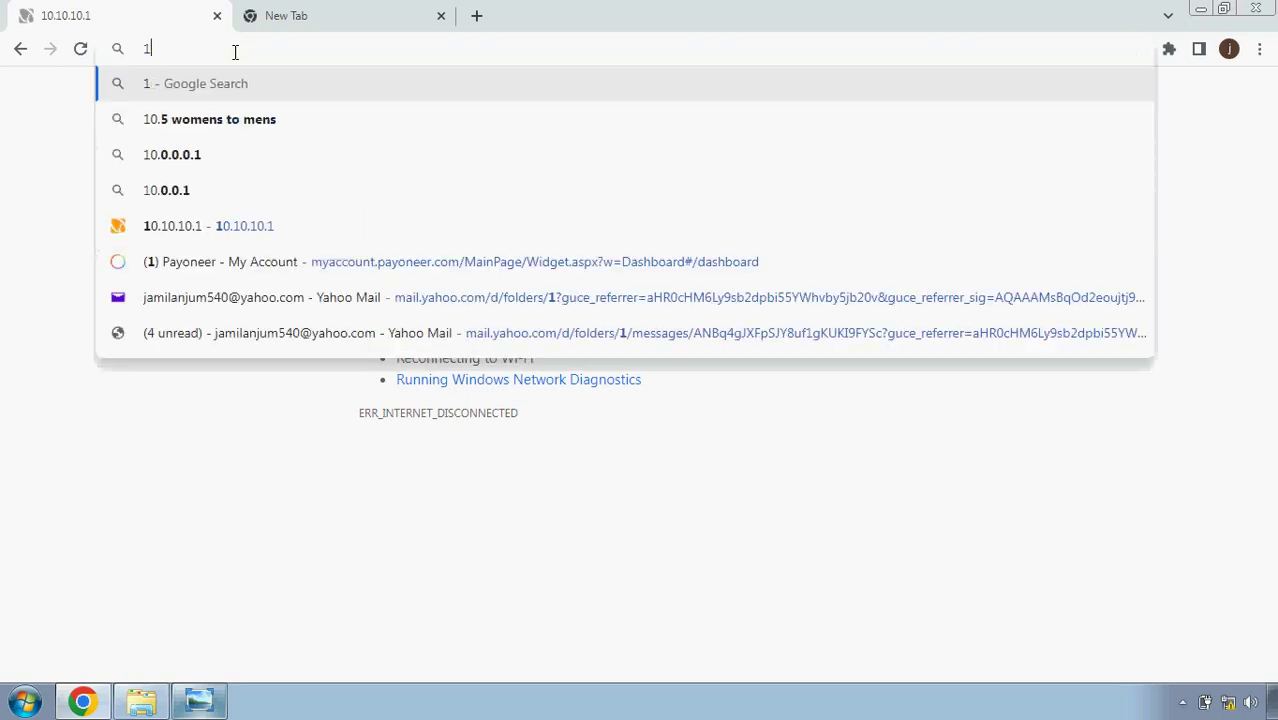
key(BackSpace)
text(10.10.10)
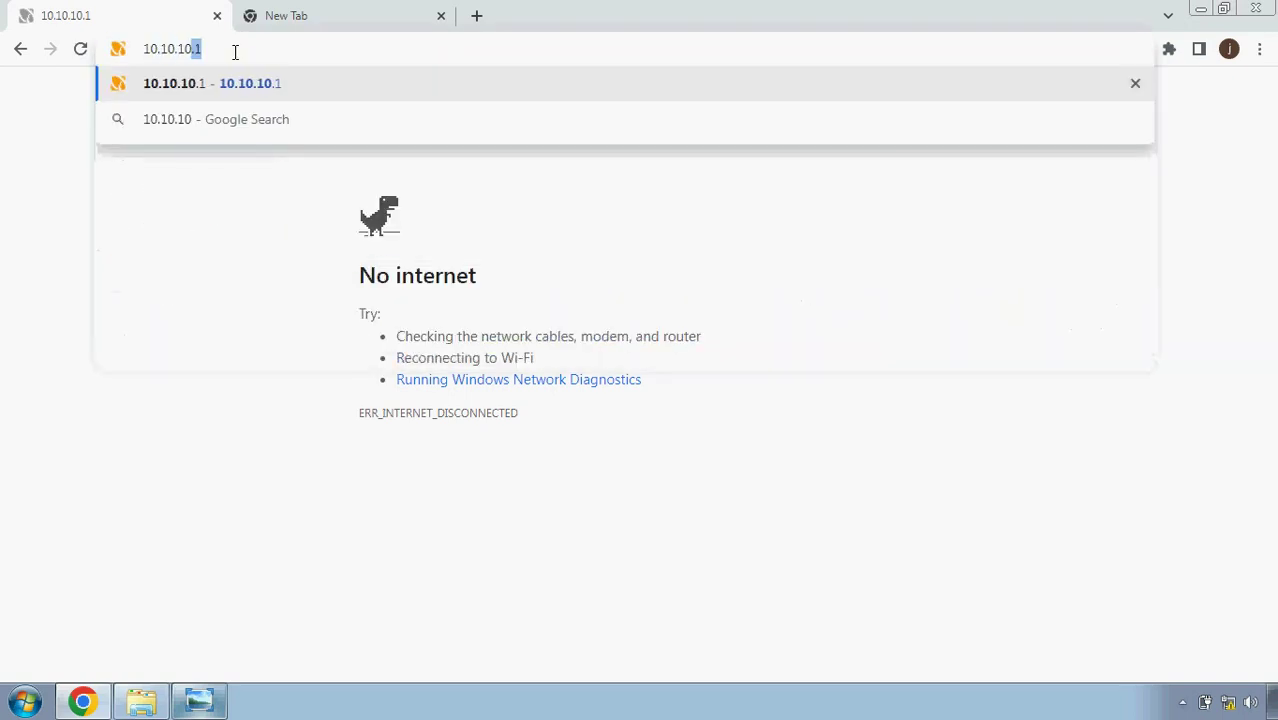
text(.1)
key(Return)
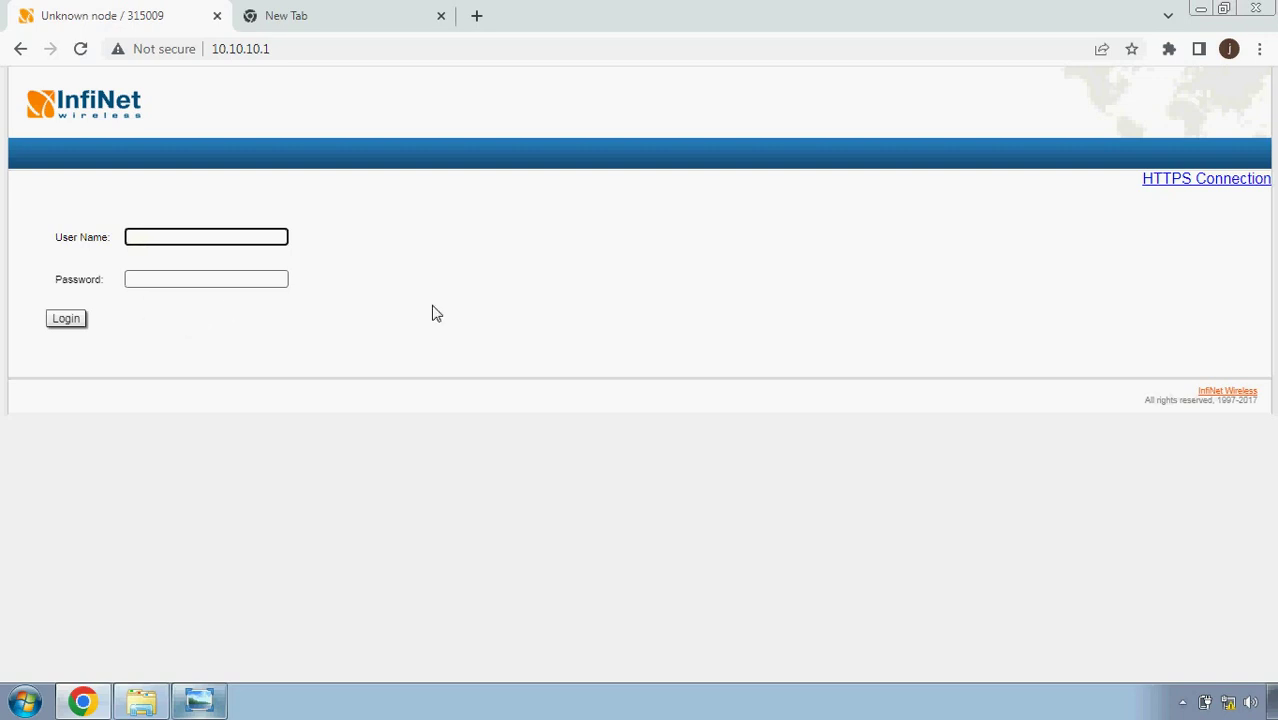
Step: Log in to the antenna with the device username and password
text(Q)
key(Tab)
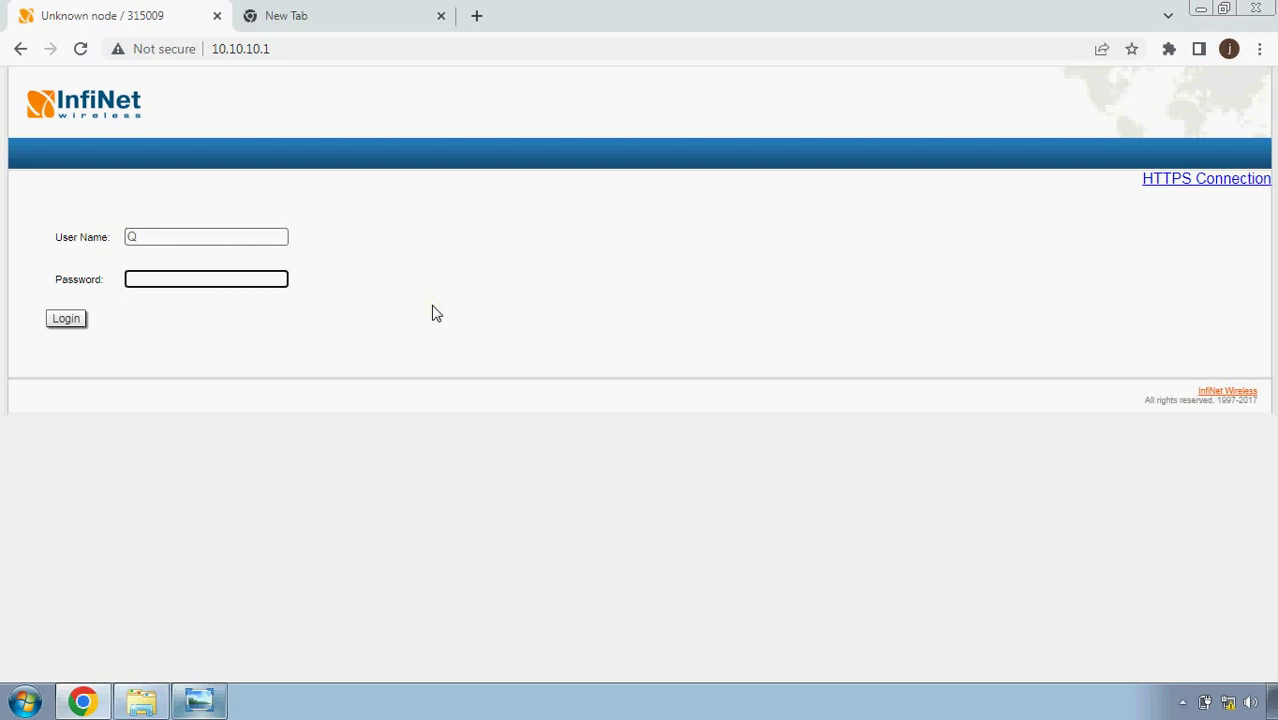
text(Q)
key(Return)
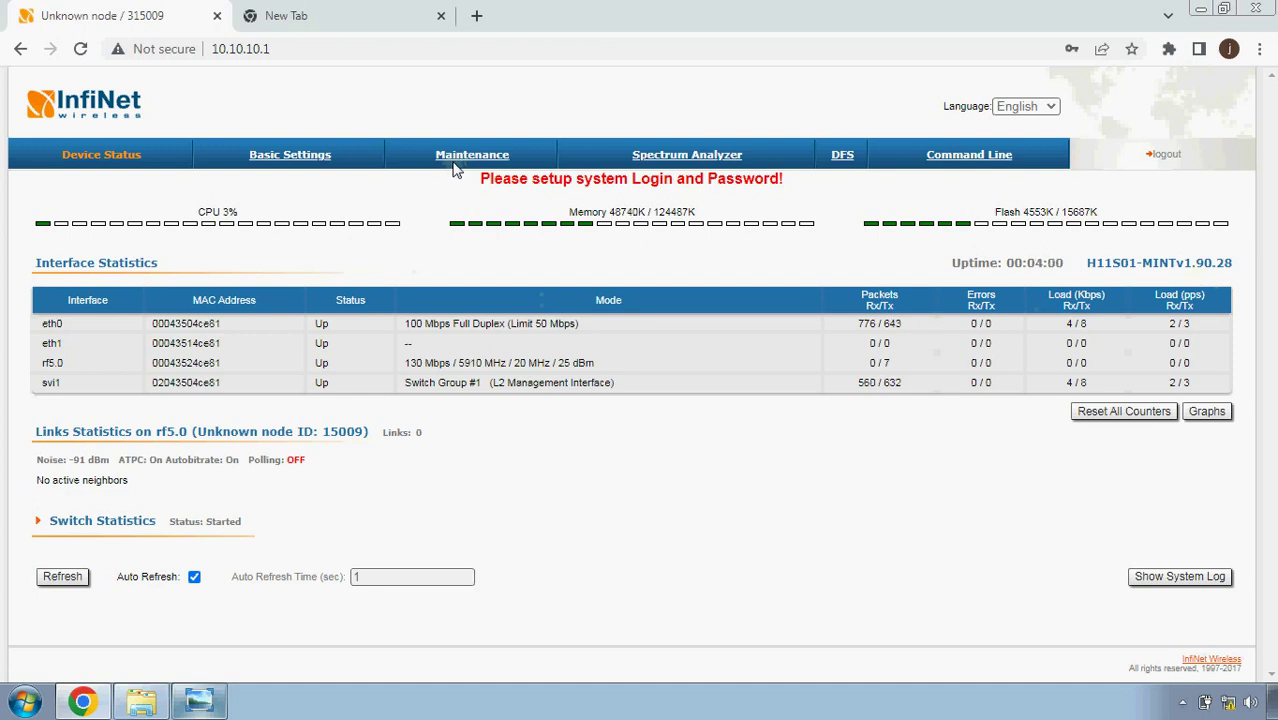
Step: On the Maintenance page, choose R5000-H11S01-MINTv191.19.bin from Desktop folder 5 as the firmware file
click(455, 160)
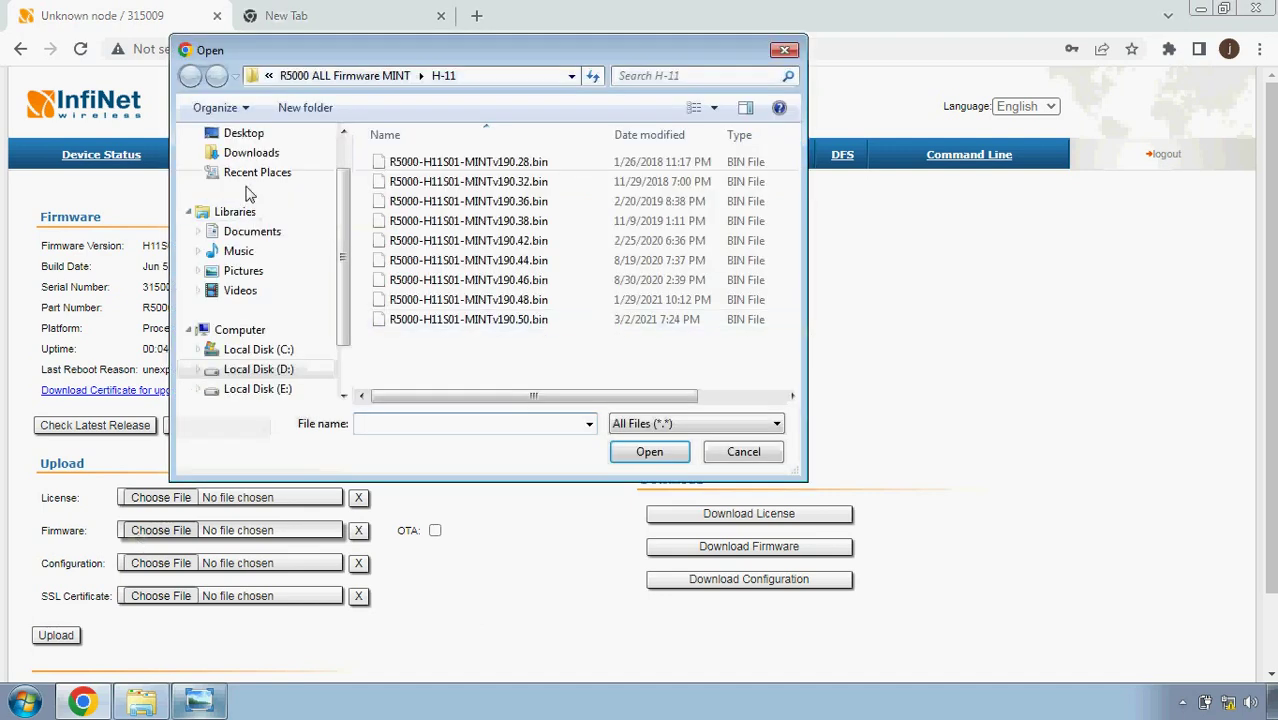
click(240, 150)
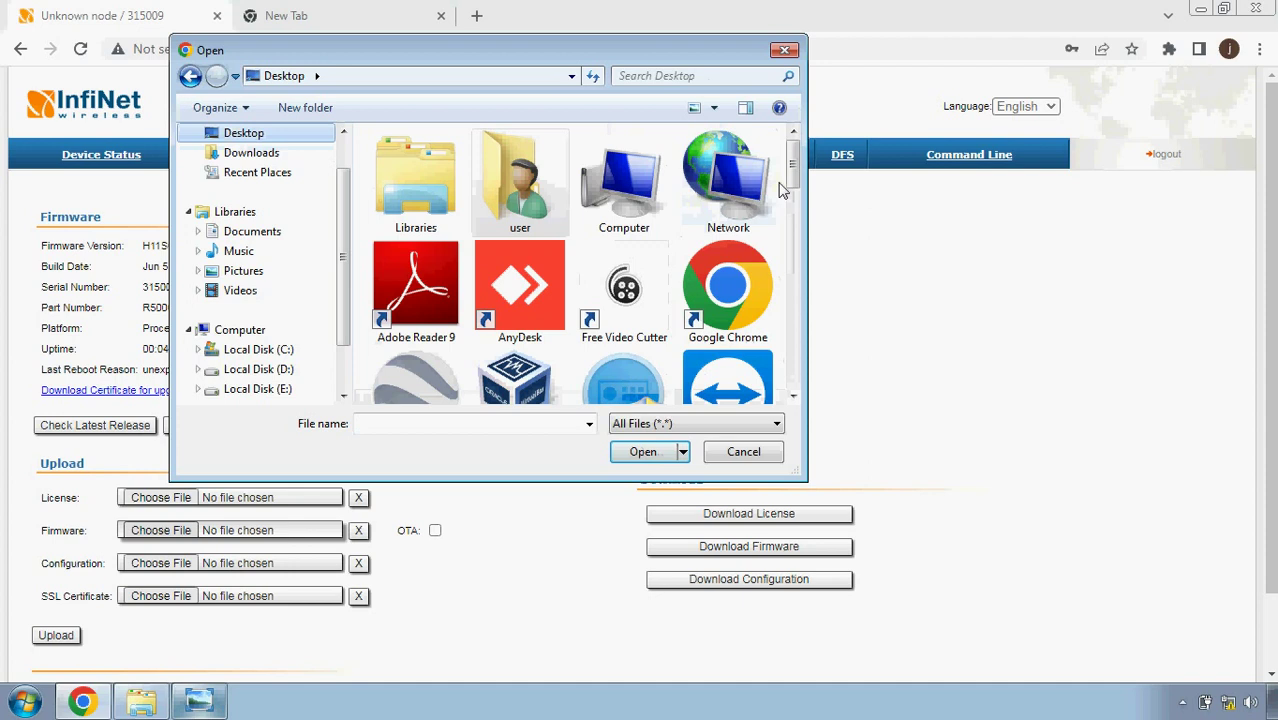
scroll(797, 200, down, 1)
scroll(797, 200, down, 2)
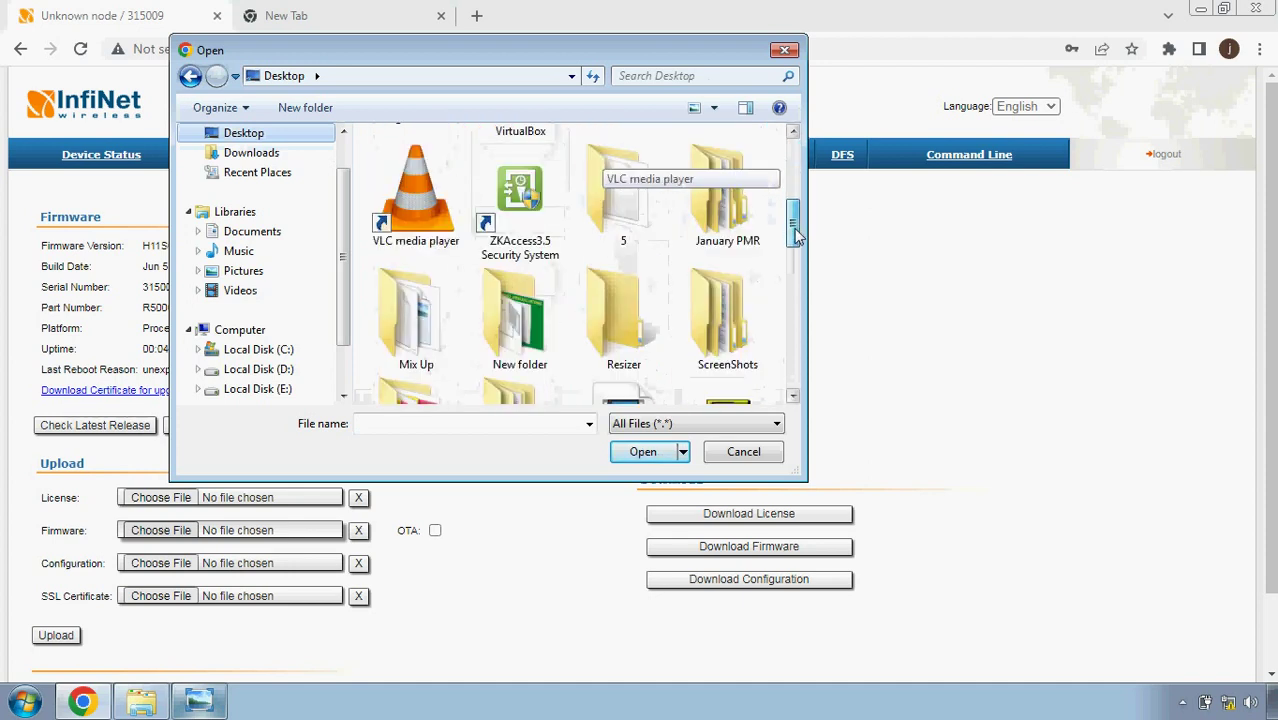
double_click(628, 220)
click(398, 161)
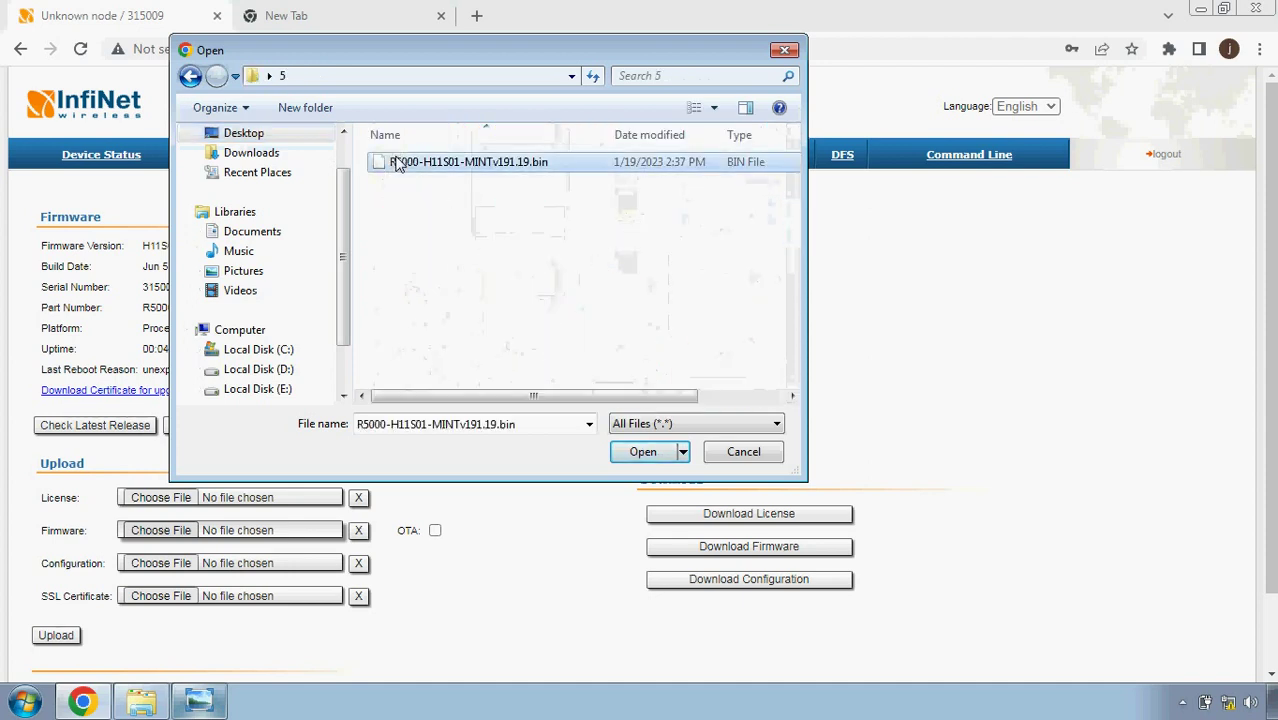
click(643, 452)
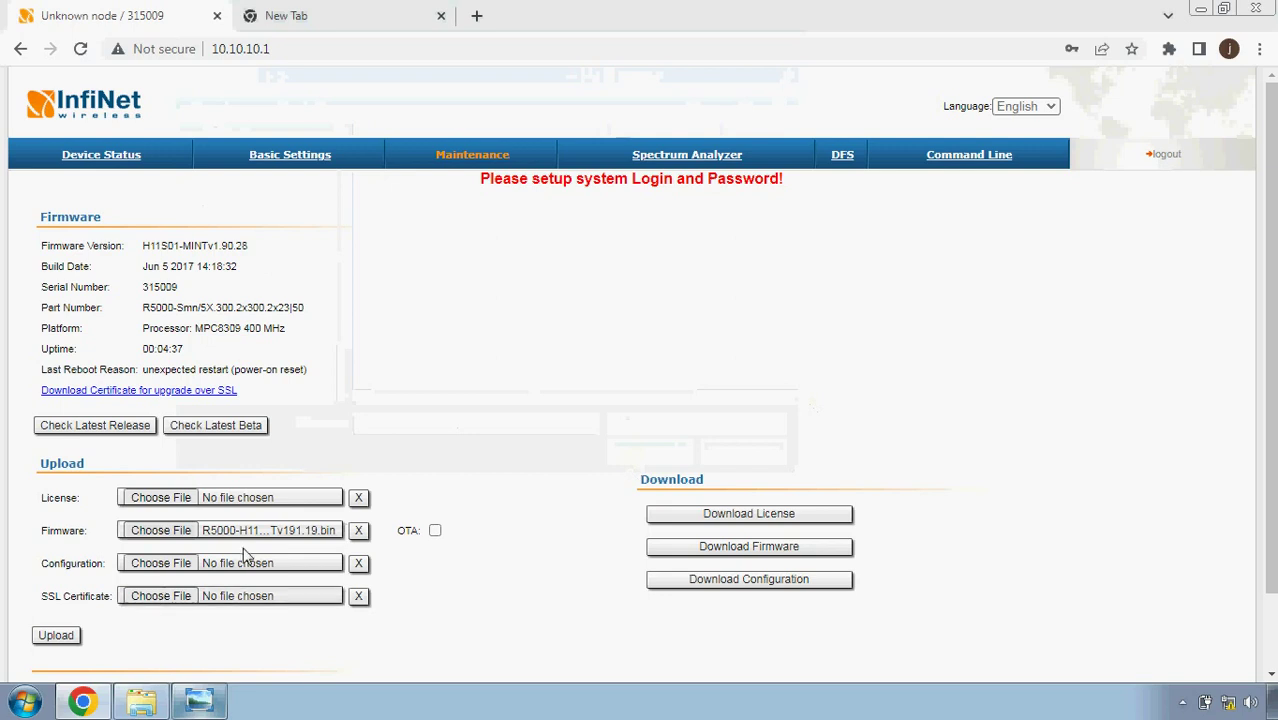
Step: Upload the chosen firmware file to the antenna
scroll(478, 544, down, 1)
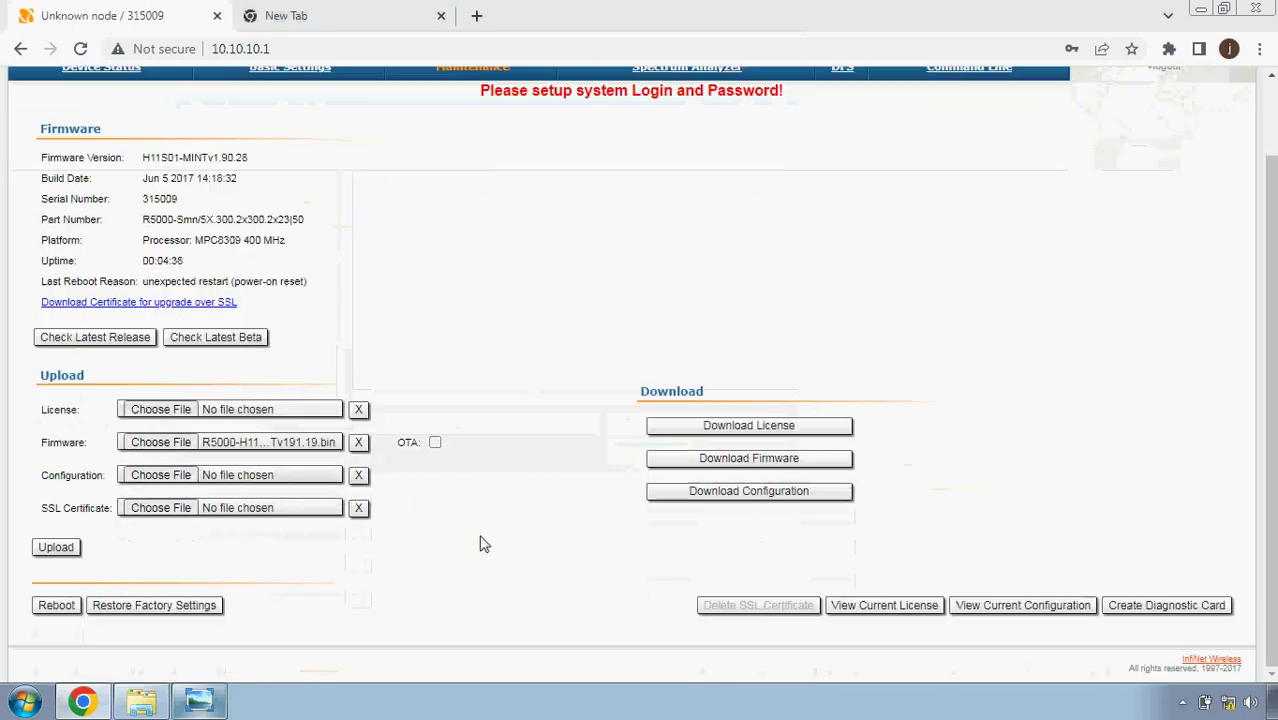
click(52, 551)
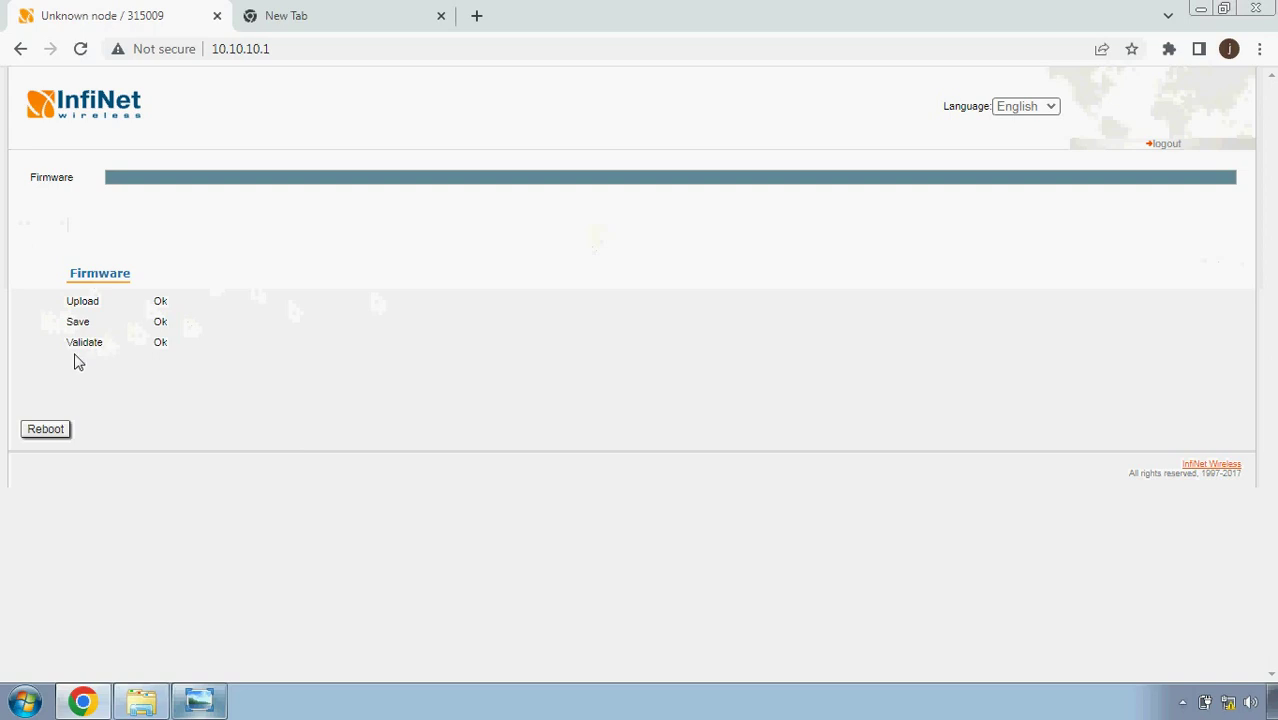
Step: Reboot the antenna and confirm the reboot prompt
click(47, 431)
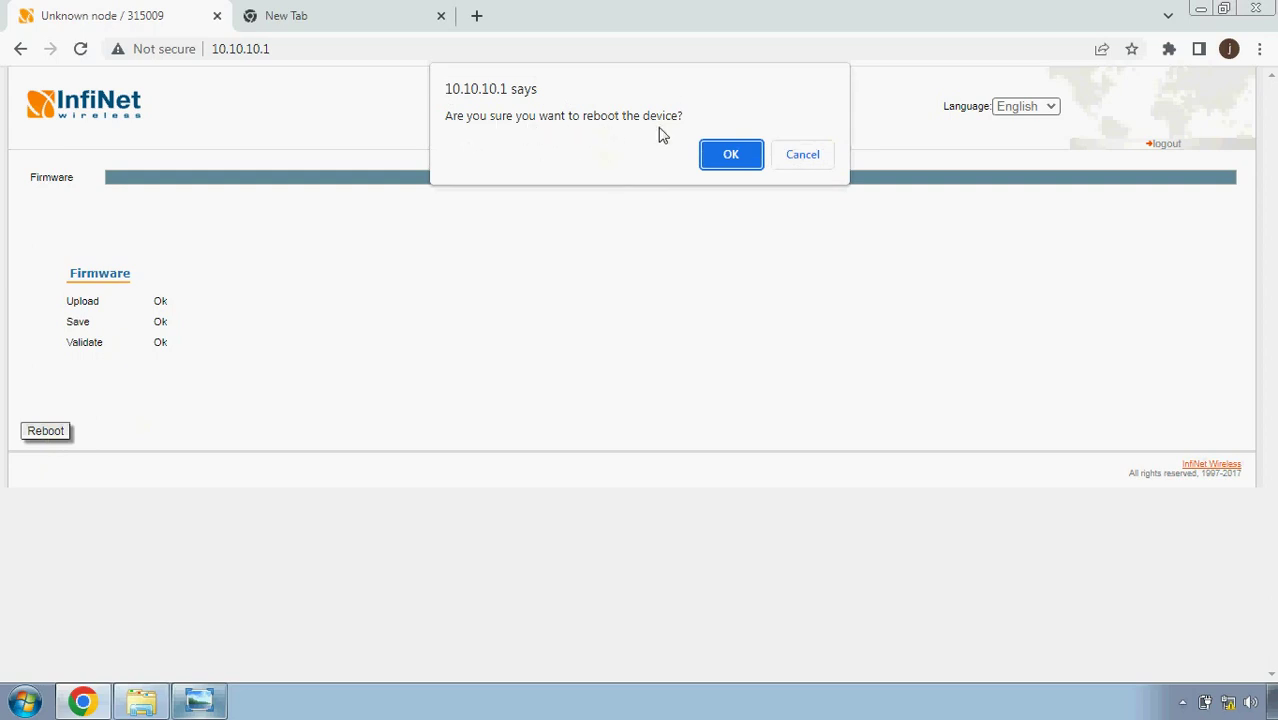
click(720, 162)
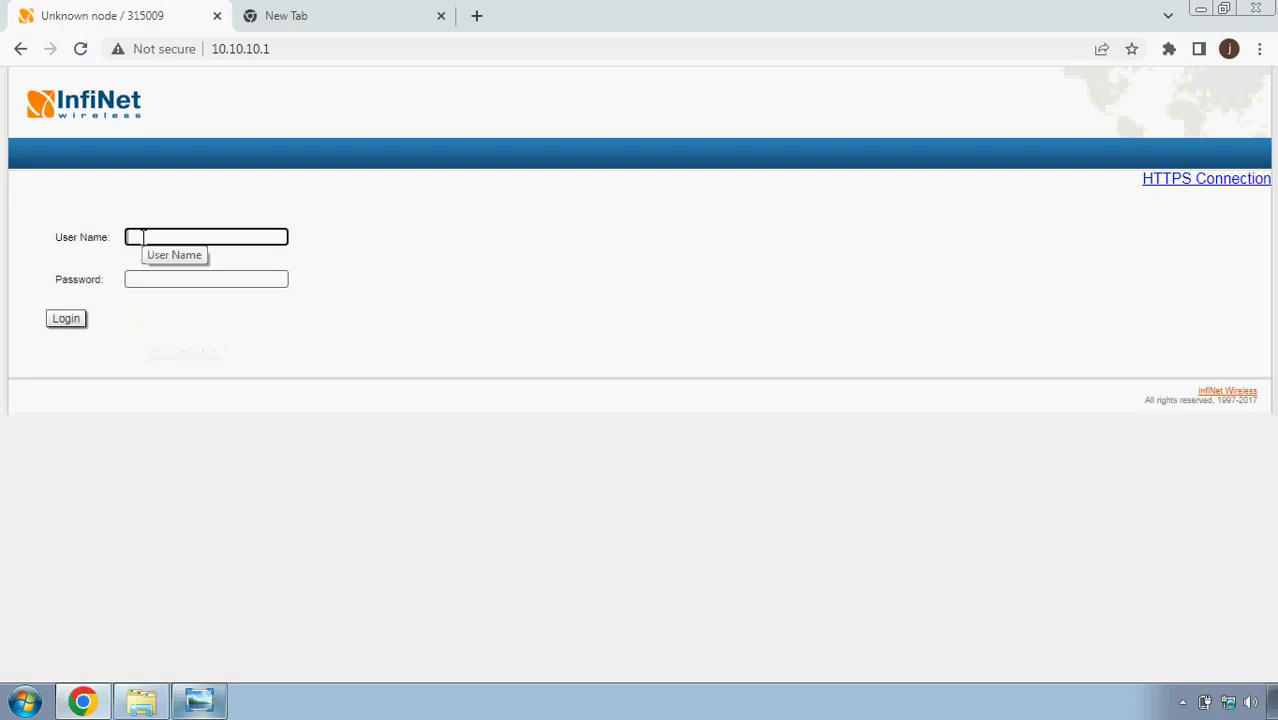
Step: Log back in with the device username and password after the reboot
text(q)
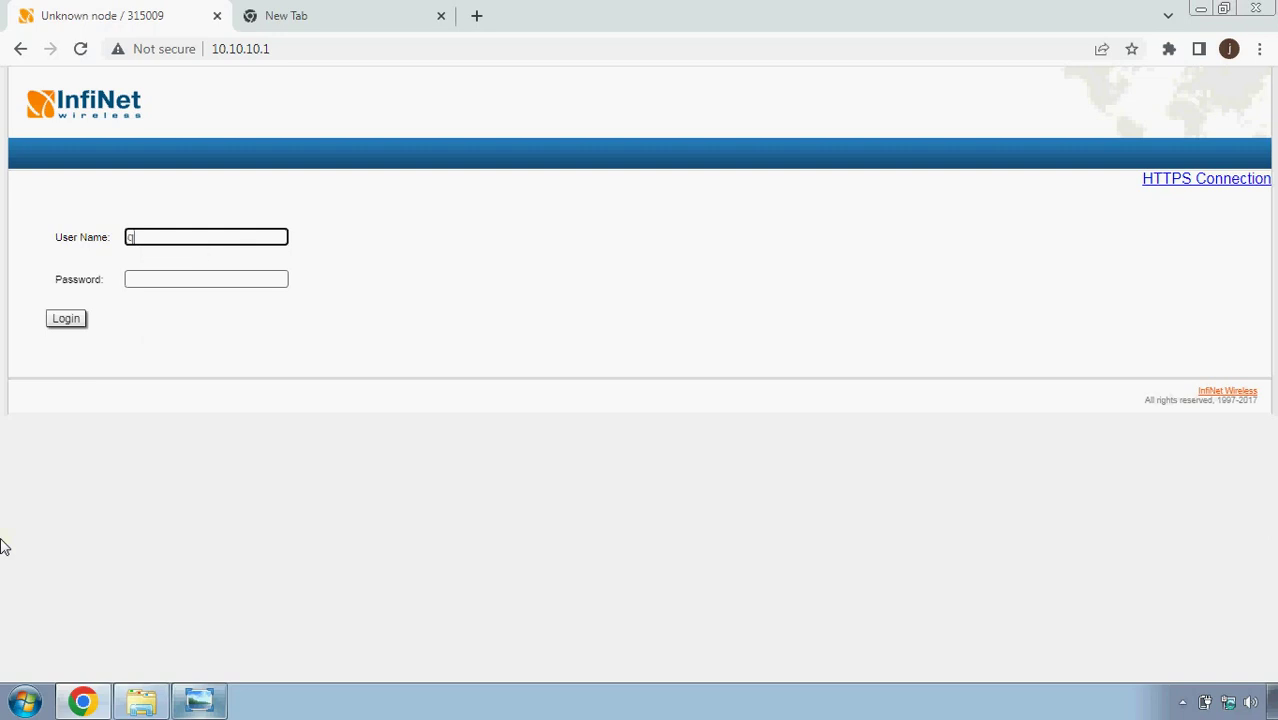
key(Tab)
text(q)
key(Return)
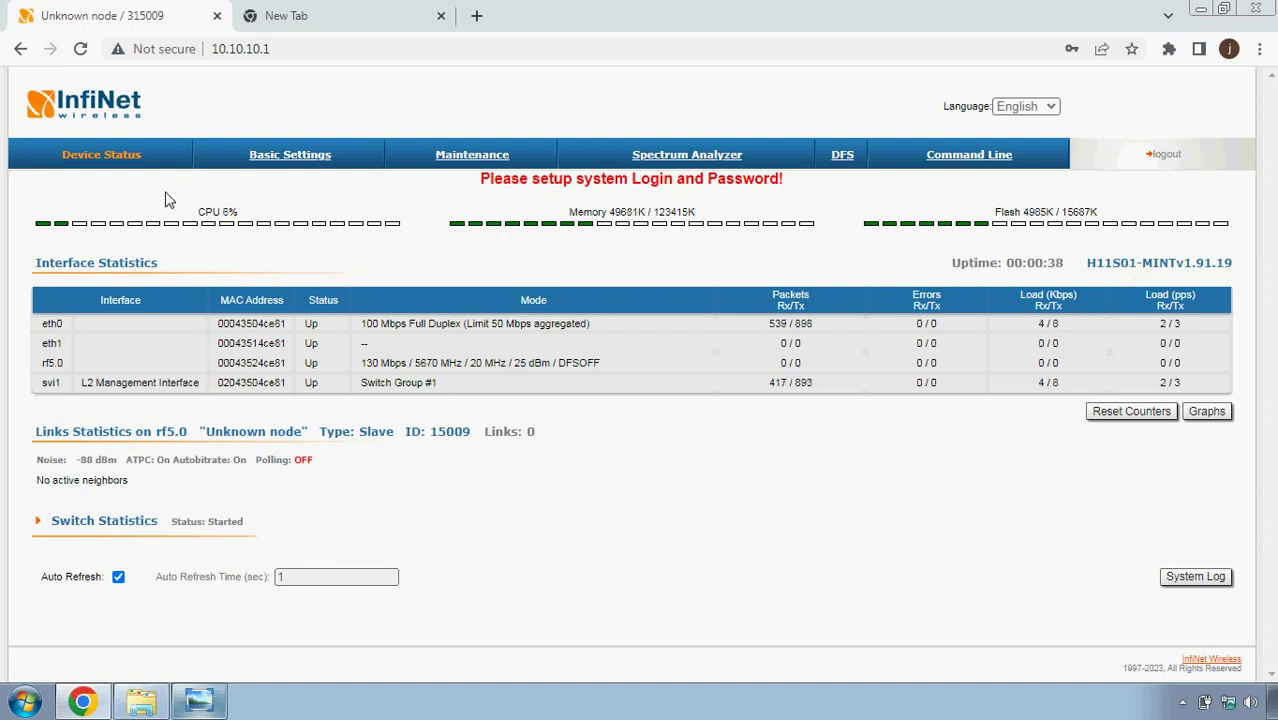
click(462, 158)
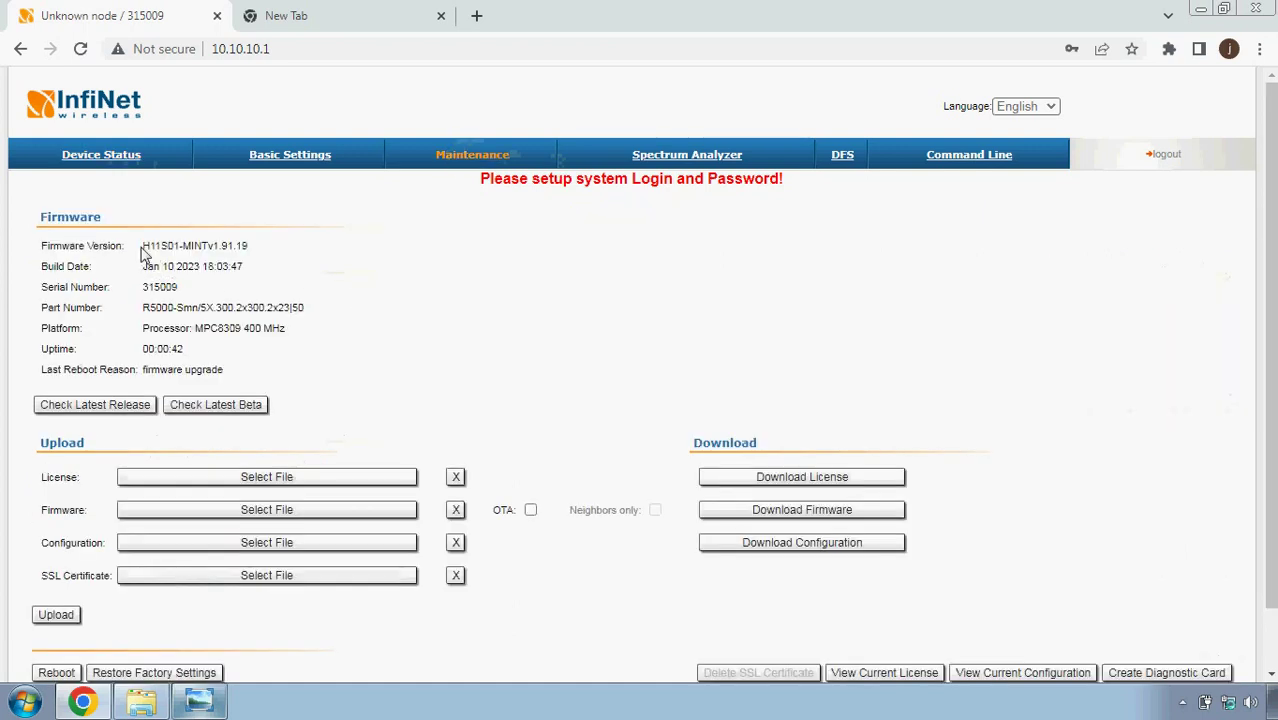
drag(145, 245, 281, 251)
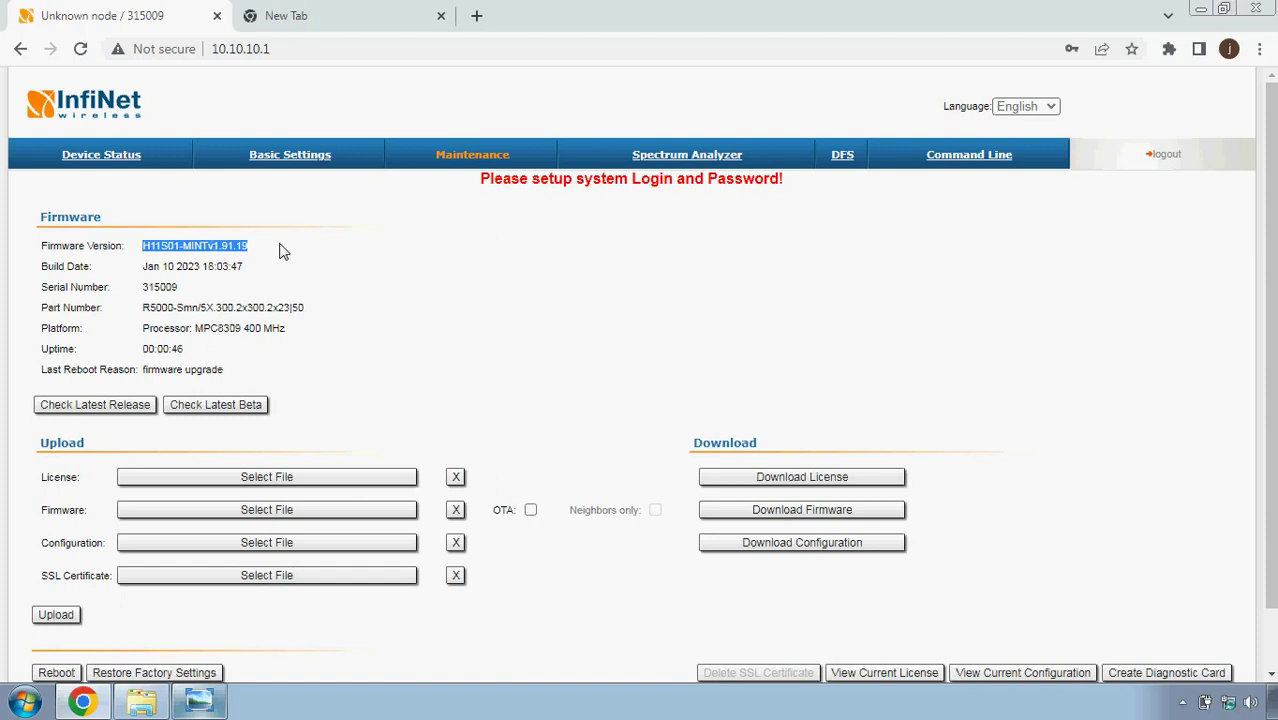
click(103, 155)
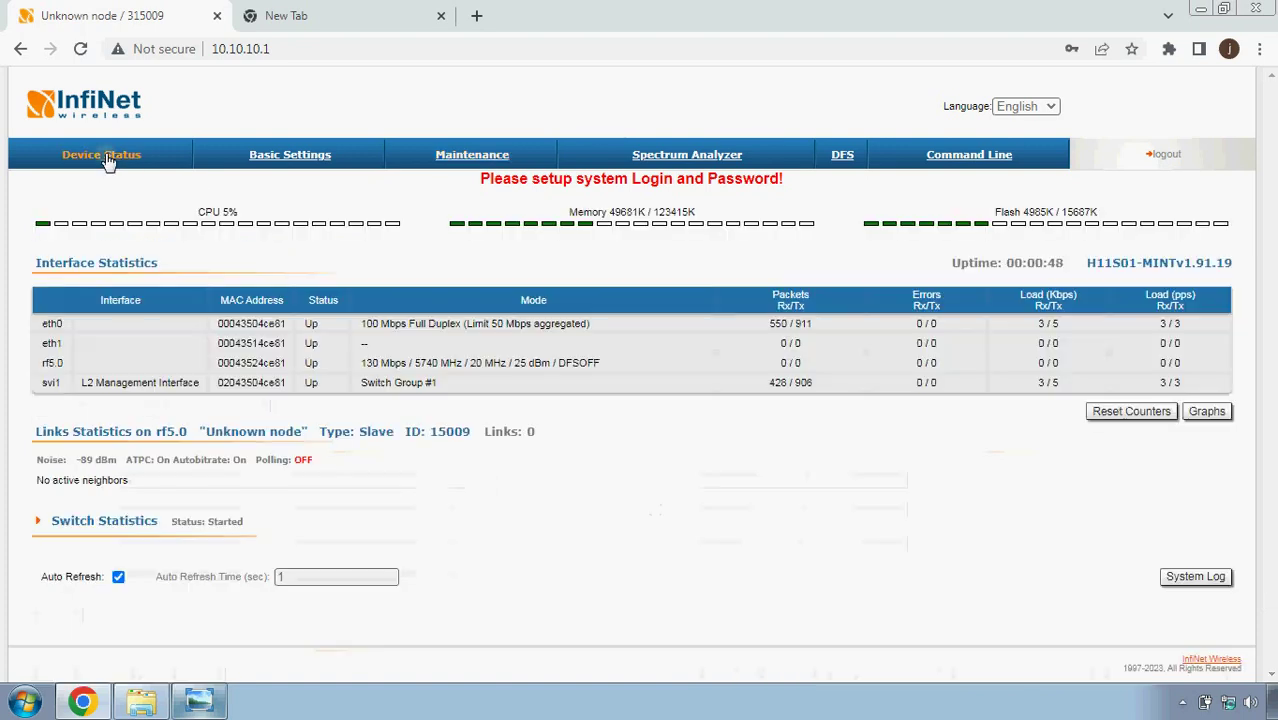